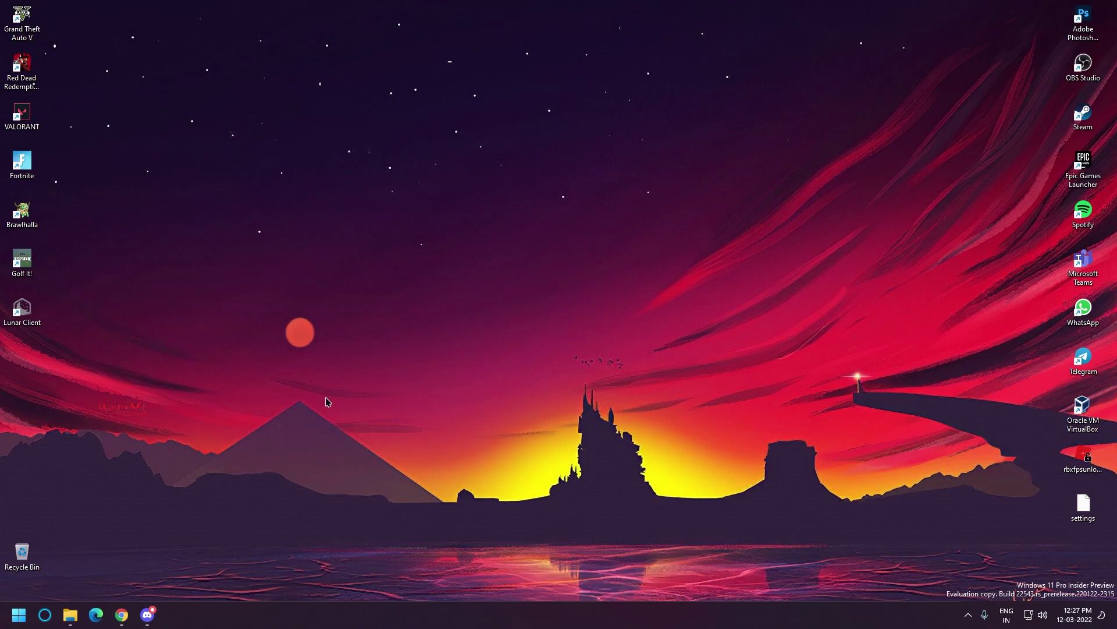
Step: Download BlockTheSpot.bat from the GitHub README and switch to its download folder
{"action": "left_click", "coordinate": [121, 614]}
{"action": "scroll", "coordinate": [283, 532], "scroll_direction": "down", "scroll_amount": 5}
{"action": "scroll", "coordinate": [282, 532], "scroll_direction": "down", "scroll_amount": 5}
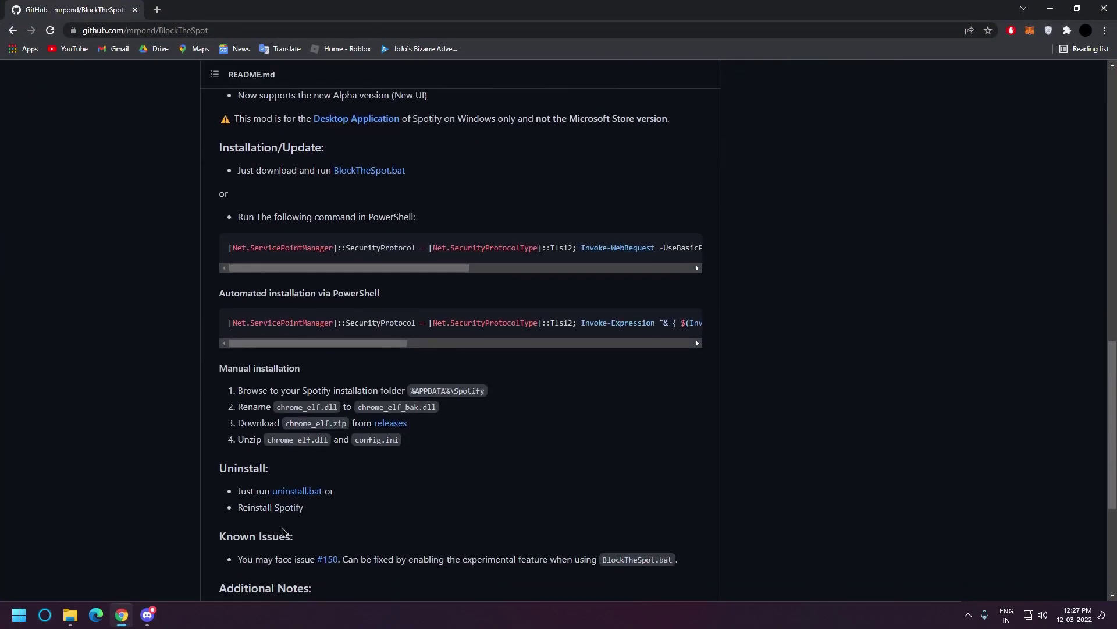
{"action": "scroll", "coordinate": [367, 354], "scroll_direction": "up", "scroll_amount": 1}
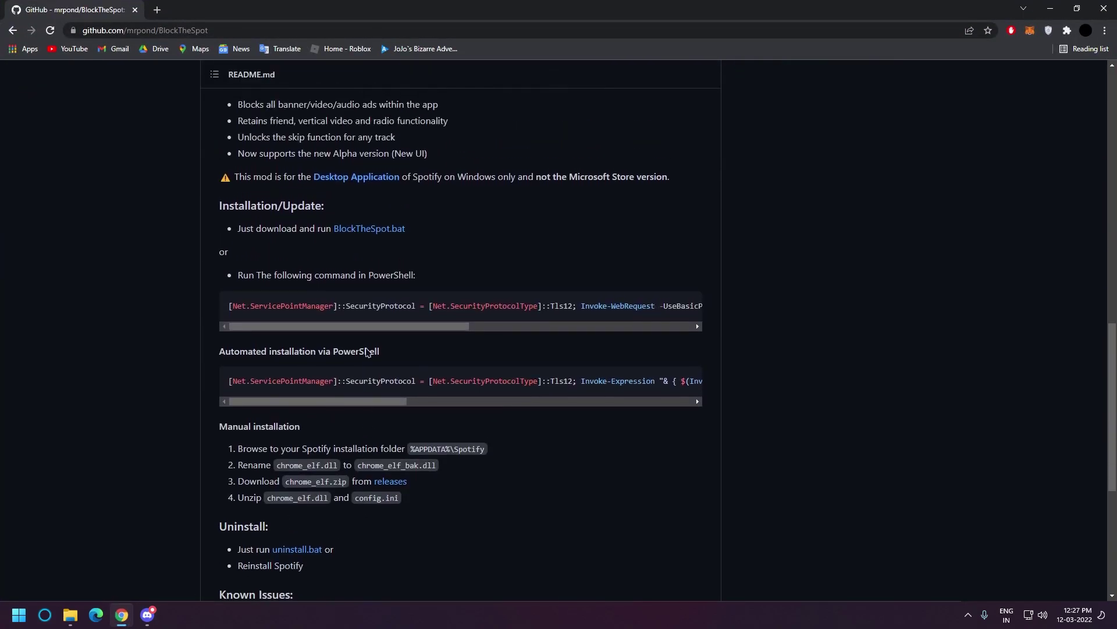
{"action": "left_click", "coordinate": [369, 228]}
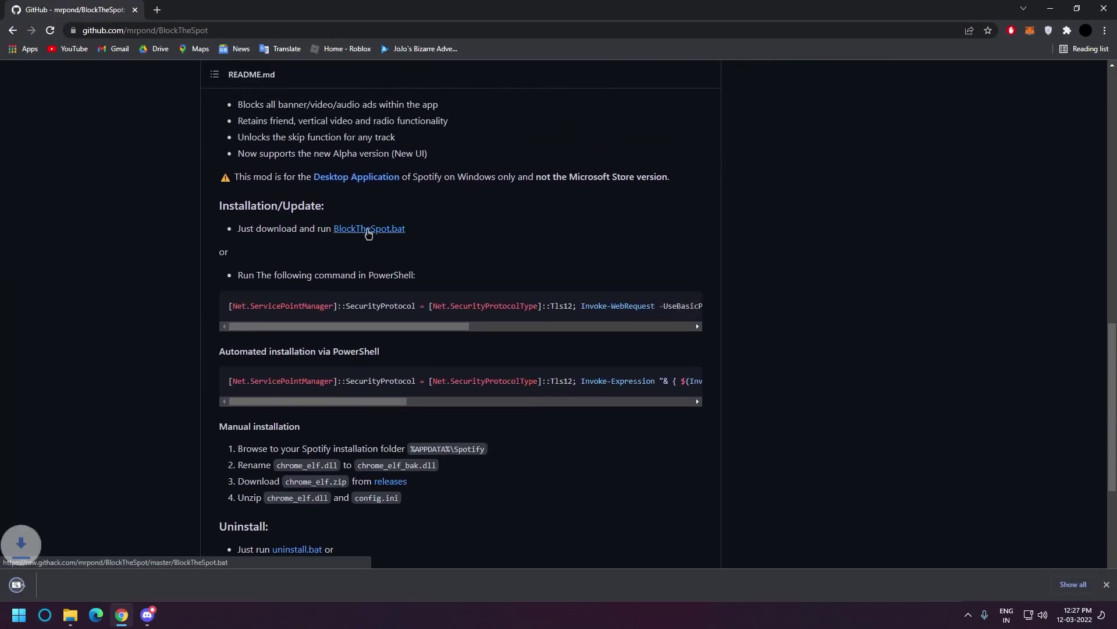
{"action": "left_click", "coordinate": [70, 614]}
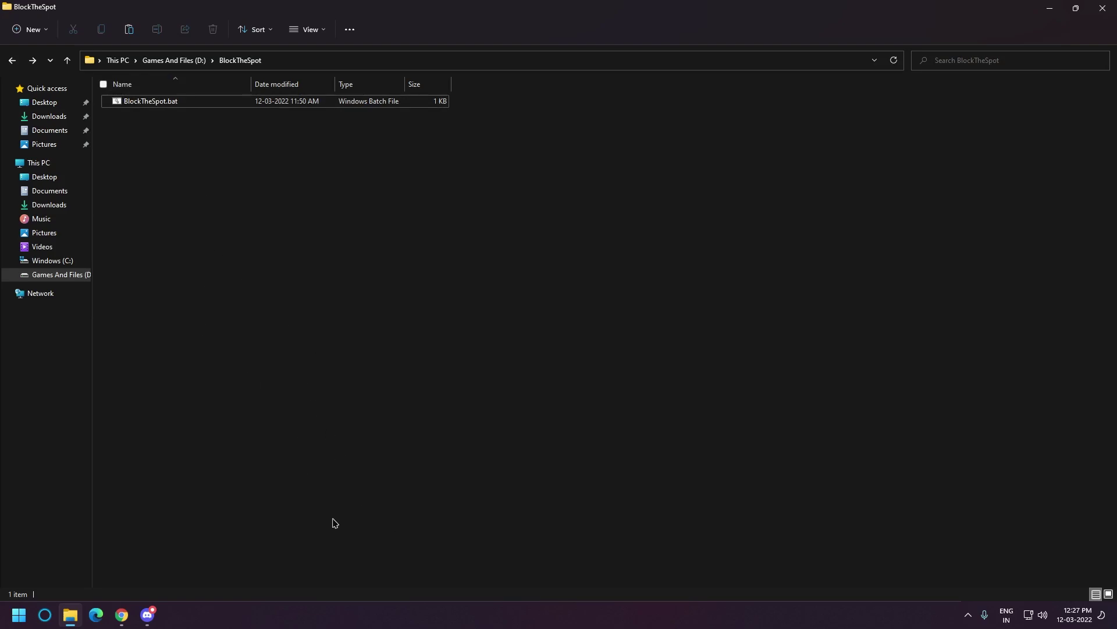
Step: Launch Control Panel via Start search and go to Programs > Uninstall a program
{"action": "key", "text": "super"}
{"action": "type", "text": "control"}
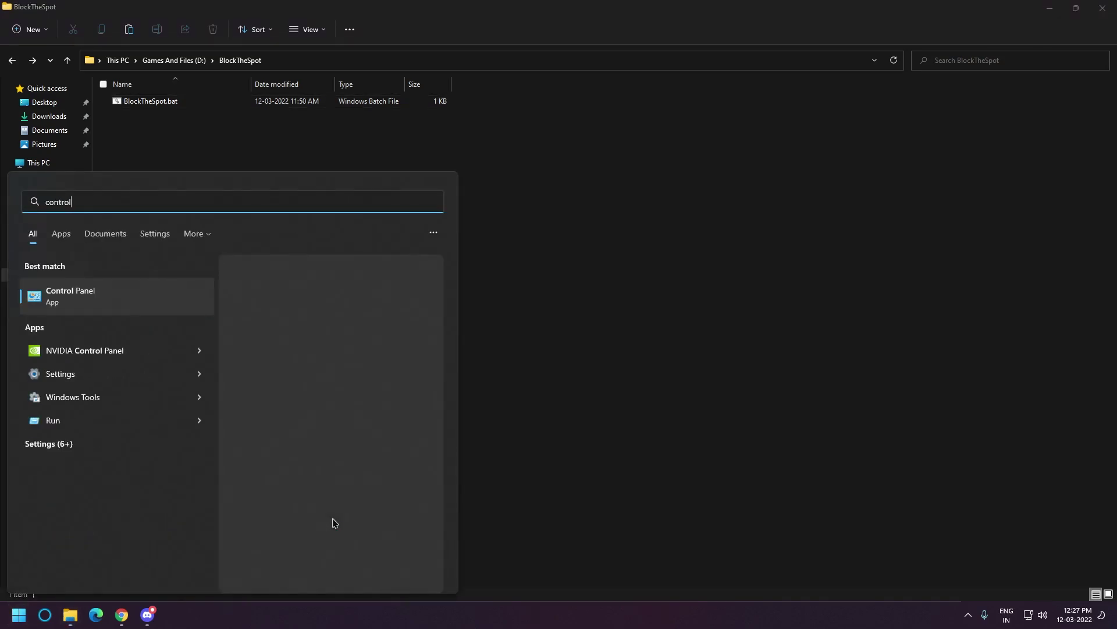
{"action": "key", "text": "Escape"}
{"action": "left_click", "coordinate": [481, 379]}
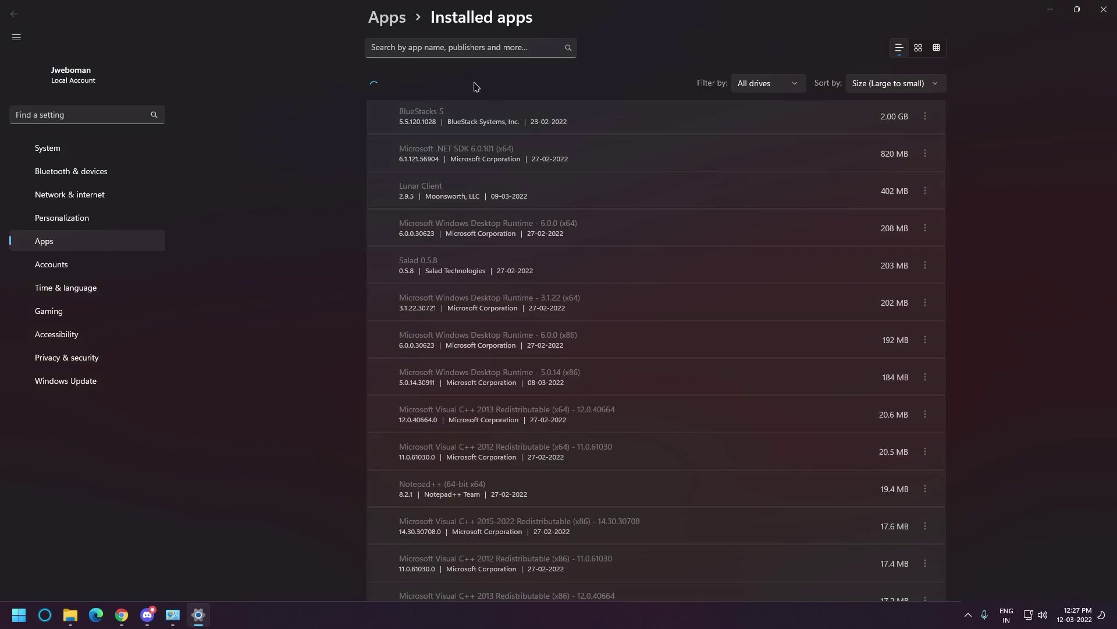
Step: Find Spotify in the installed apps list and uninstall it, confirming the removal
{"action": "left_click", "coordinate": [429, 77]}
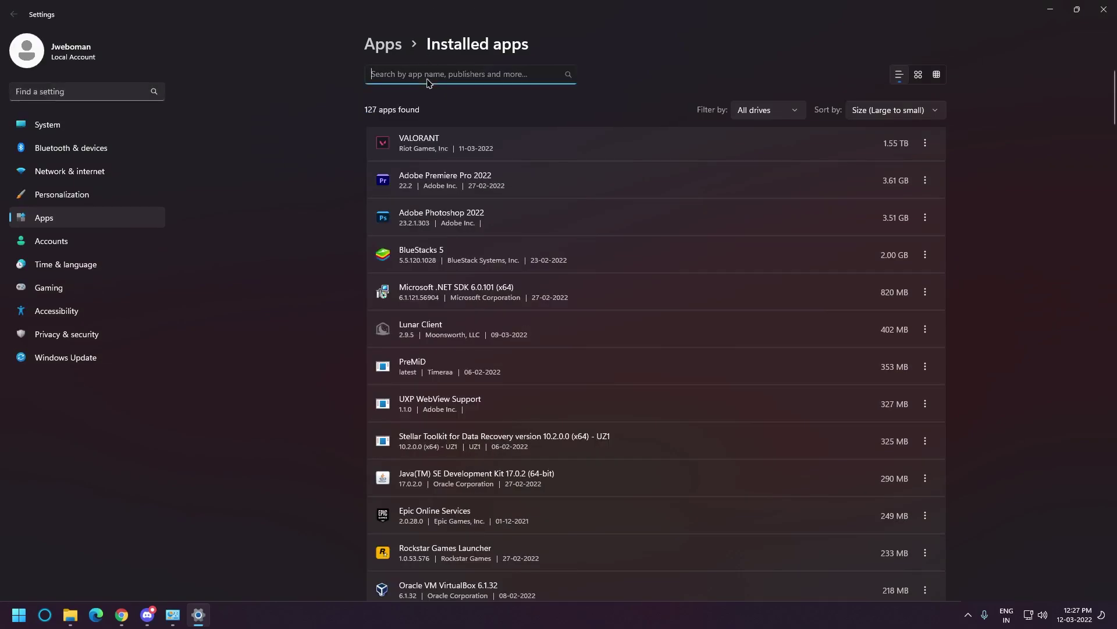
{"action": "type", "text": "s"}
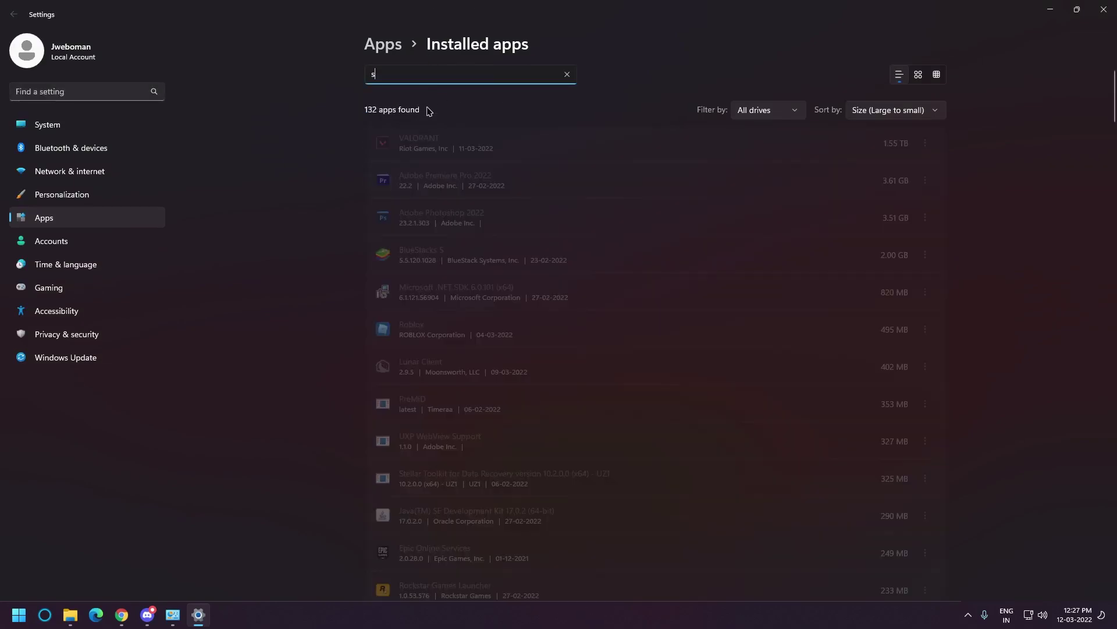
{"action": "type", "text": "pot"}
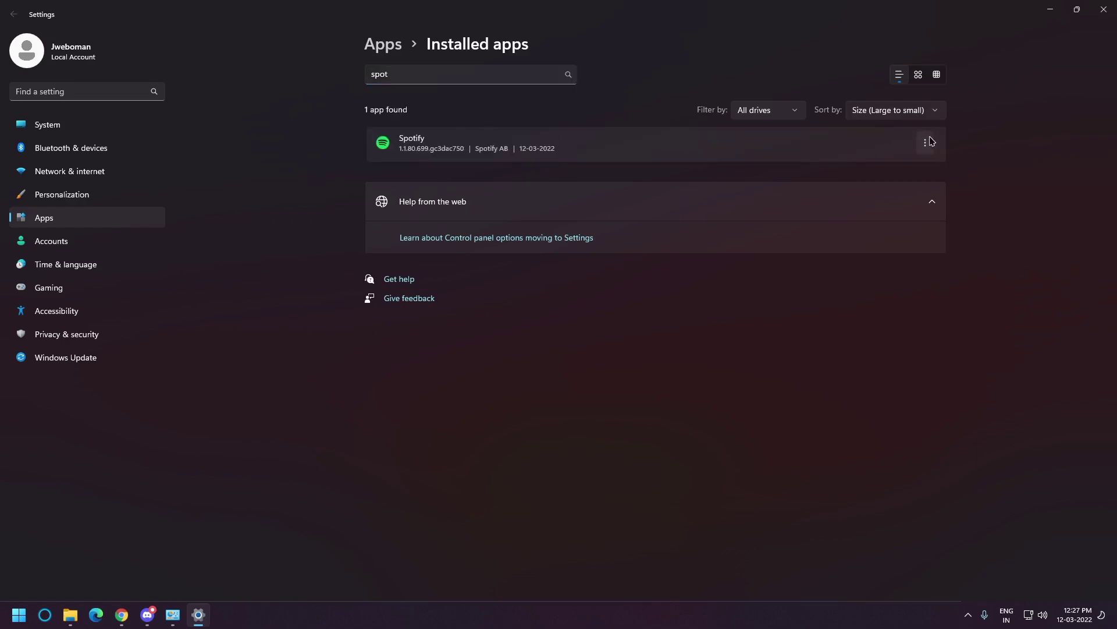
{"action": "left_click", "coordinate": [924, 142]}
{"action": "left_click", "coordinate": [804, 186]}
{"action": "left_click", "coordinate": [901, 202]}
{"action": "left_click", "coordinate": [576, 346]}
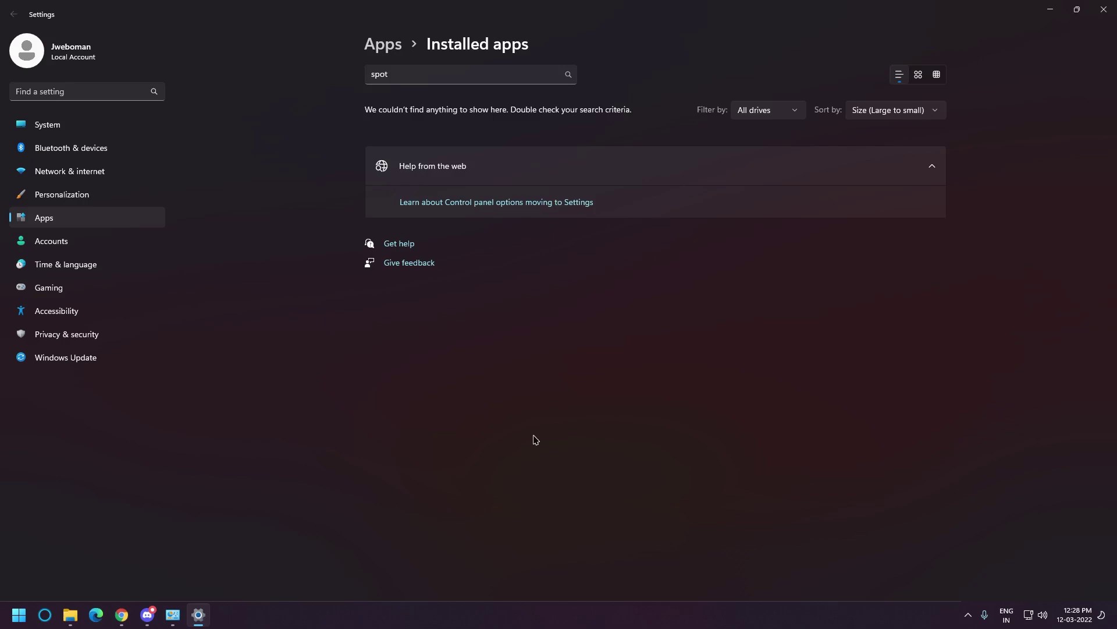
Step: Close Settings and Control Panel, then run BlockTheSpot.bat from its folder, allowing the unverified script
{"action": "left_click", "coordinate": [70, 614]}
{"action": "mouse_move", "coordinate": [172, 615]}
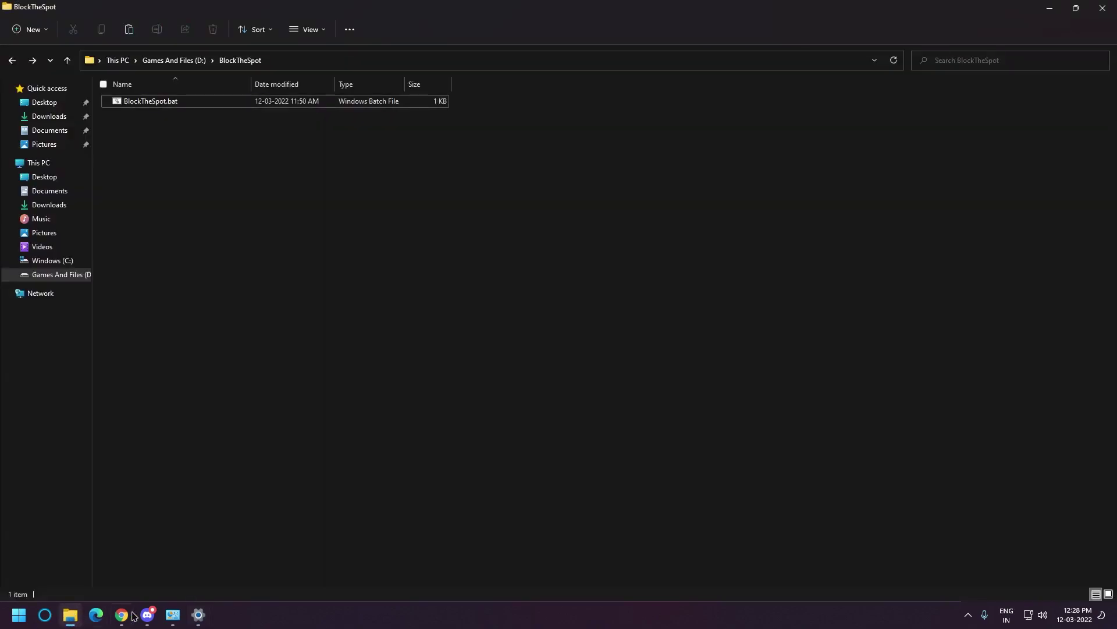
{"action": "left_click", "coordinate": [224, 516]}
{"action": "left_click", "coordinate": [198, 613]}
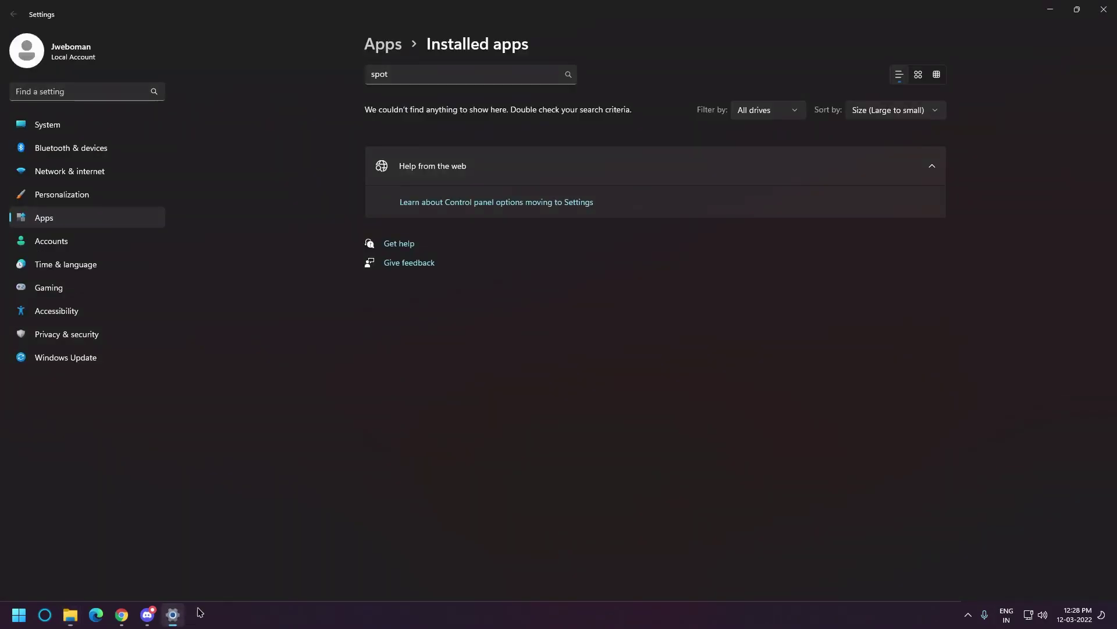
{"action": "left_click", "coordinate": [1103, 8]}
{"action": "double_click", "coordinate": [151, 100]}
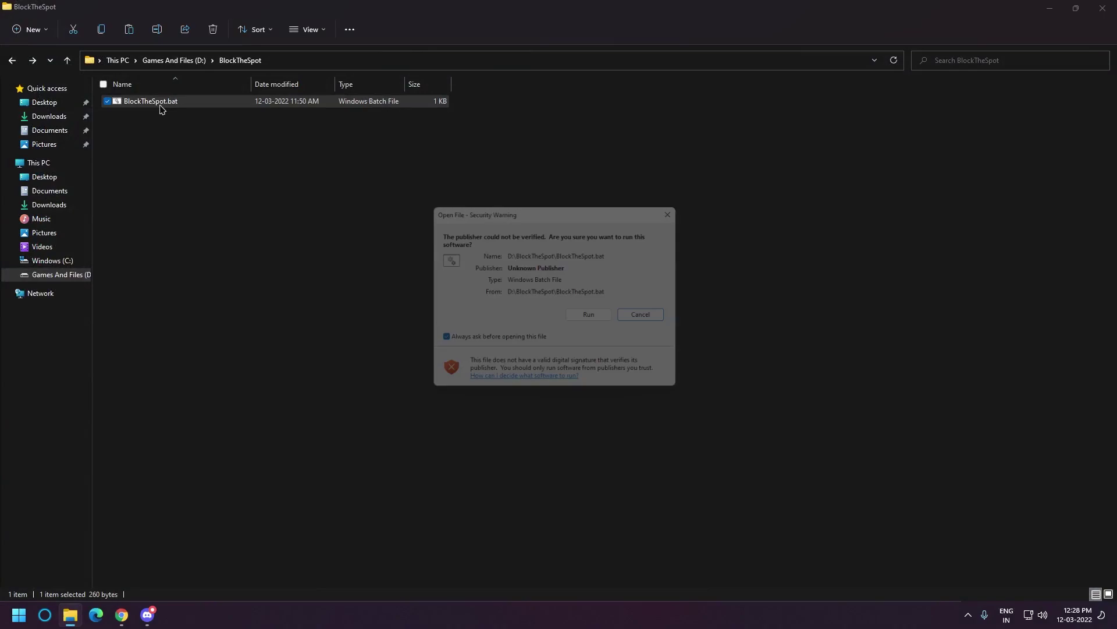
{"action": "left_click", "coordinate": [597, 318]}
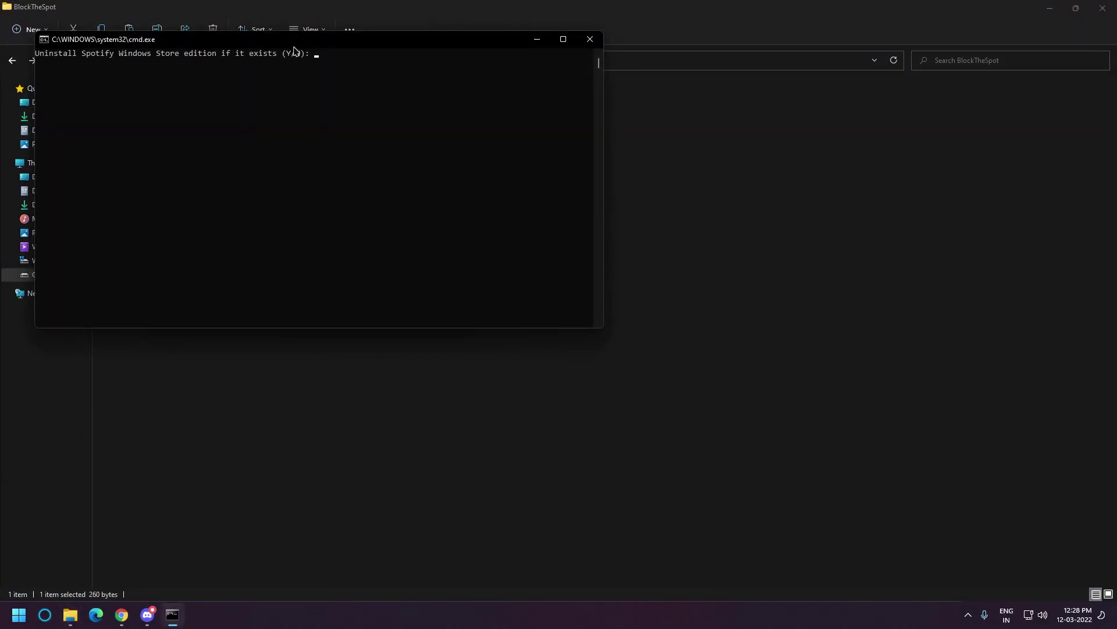
Step: Accept the script's Y/N prompts so it installs and patches Spotify without the ad placeholder and upgrade button
{"action": "left_click_drag", "start_coordinate": [296, 39], "coordinate": [425, 106]}
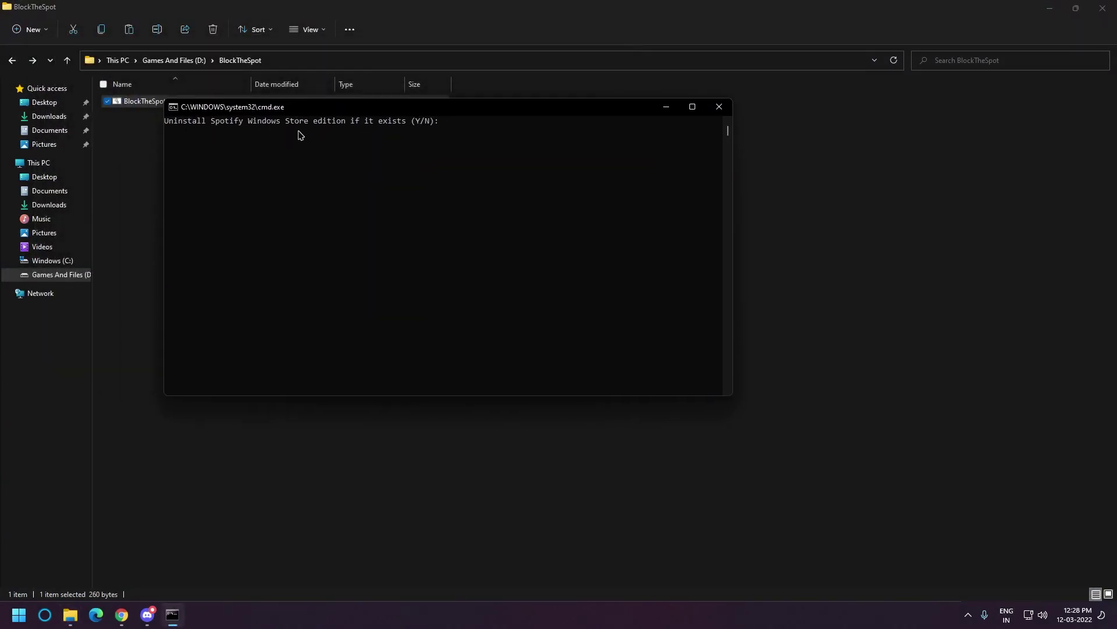
{"action": "type", "text": "y"}
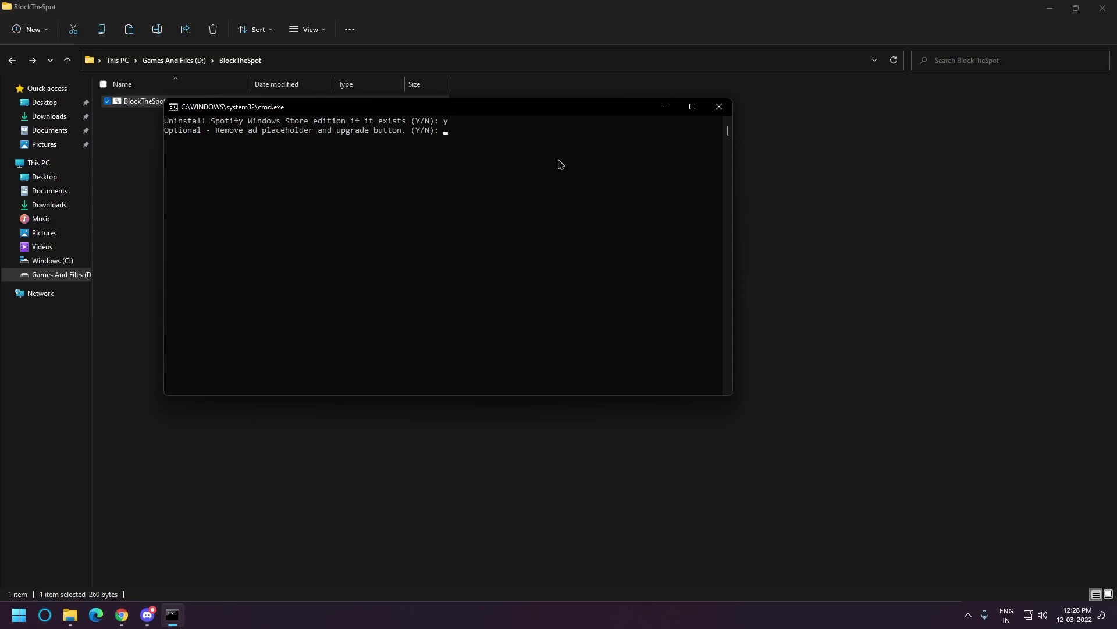
{"action": "type", "text": "y"}
{"action": "key", "text": "Return"}
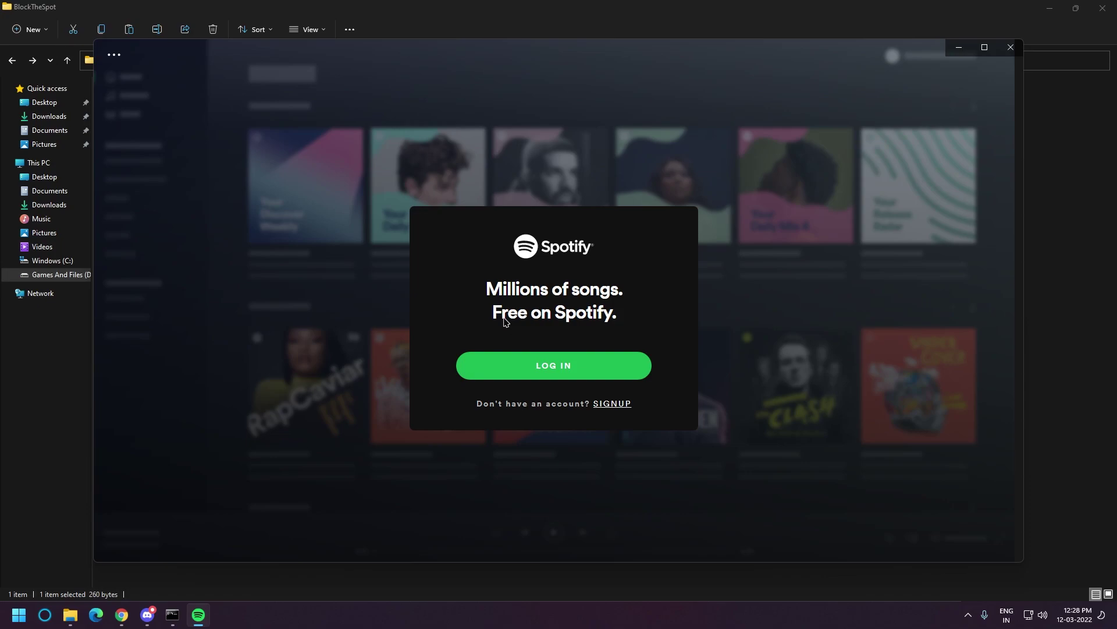
Step: Log into Spotify with the account username and password
{"action": "left_click", "coordinate": [554, 365]}
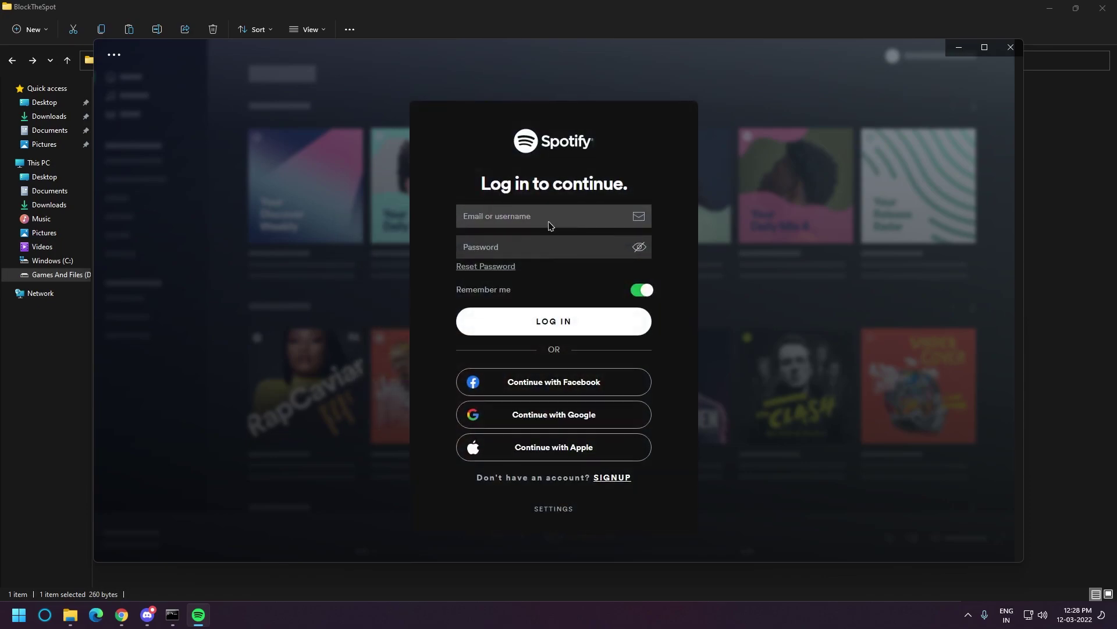
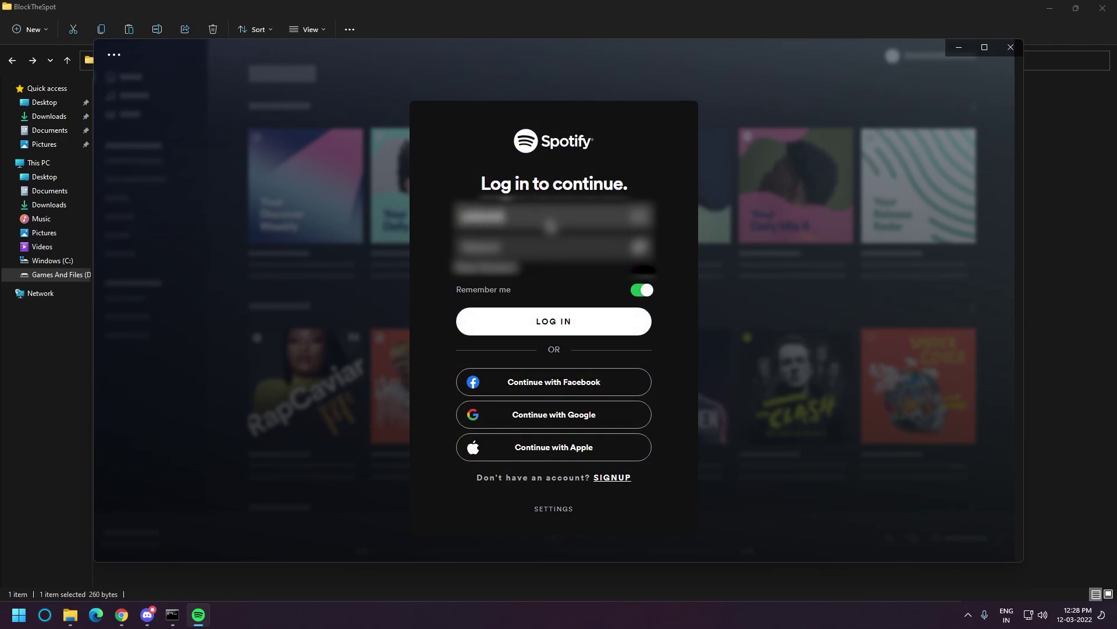
{"action": "key", "text": "Tab"}
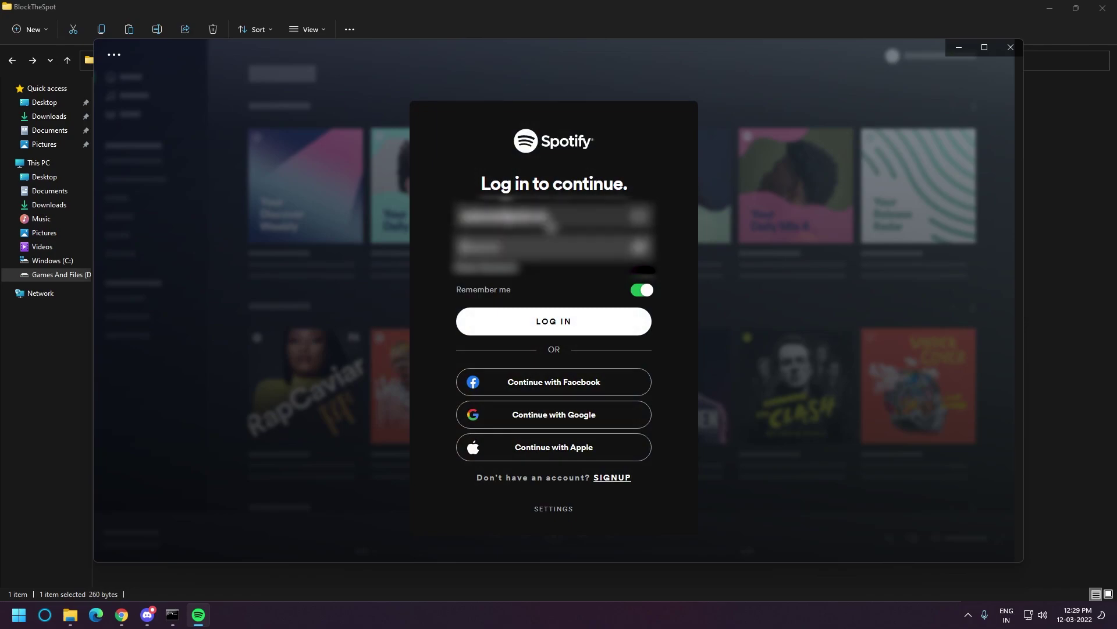
{"action": "left_click", "coordinate": [554, 321]}
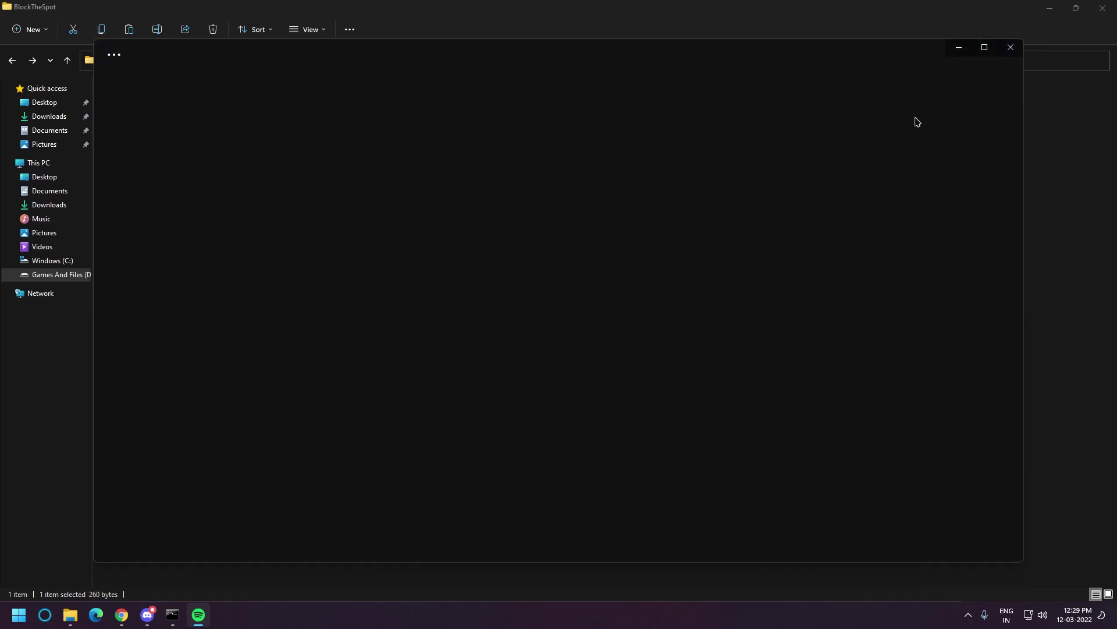
Step: Maximize Spotify to review the ad-free home page, then close the finished command window
{"action": "left_click", "coordinate": [984, 47]}
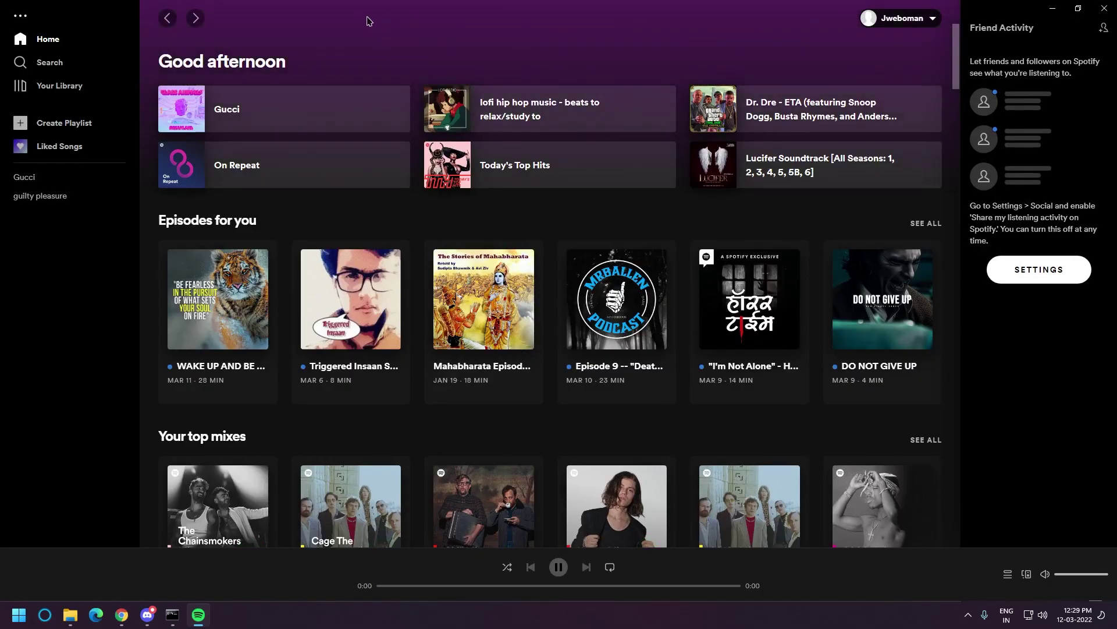
{"action": "mouse_move", "coordinate": [955, 61]}
{"action": "left_mouse_down"}
{"action": "mouse_move", "coordinate": [940, 252]}
{"action": "mouse_move", "coordinate": [924, 59]}
{"action": "left_mouse_up"}
{"action": "left_click", "coordinate": [172, 614]}
{"action": "key", "text": "Return"}
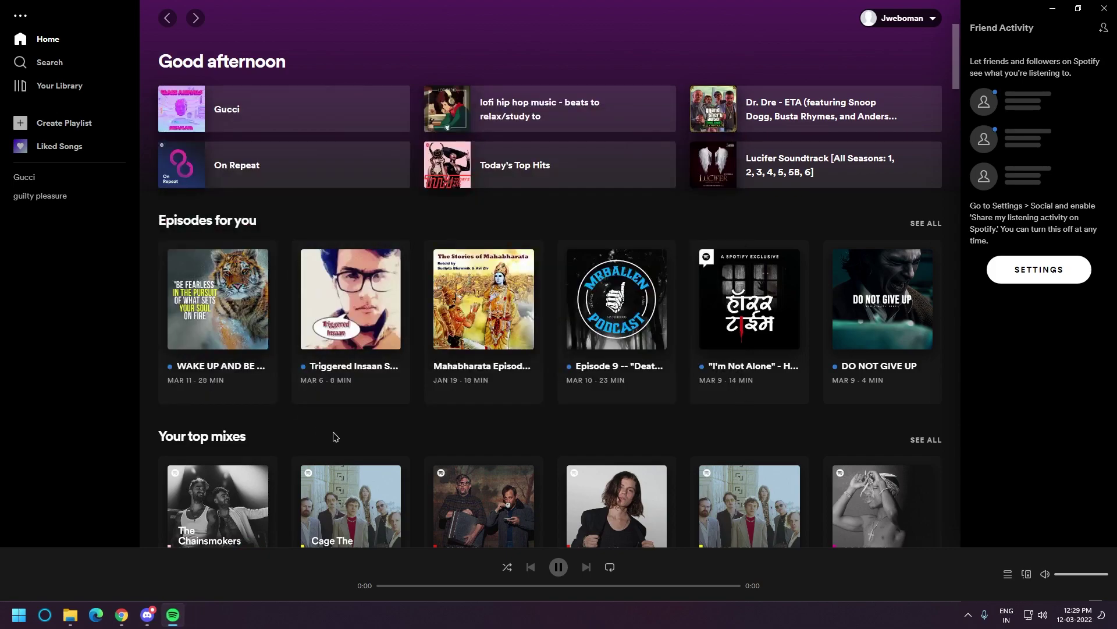